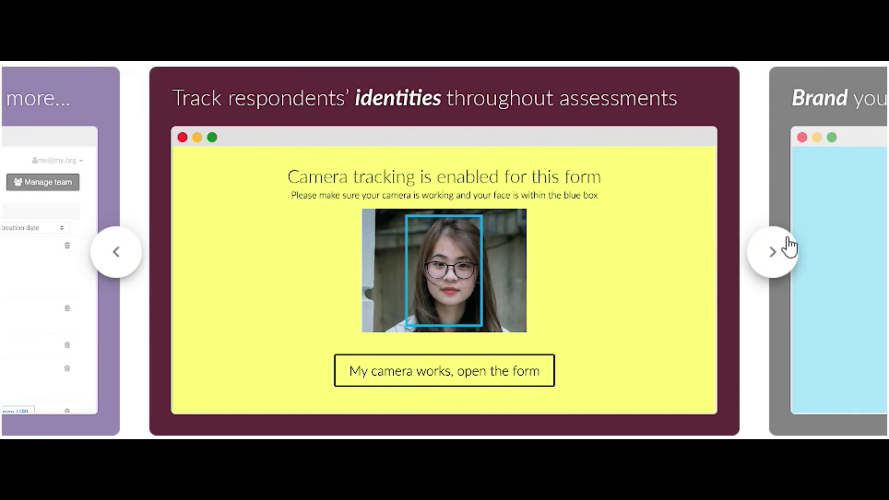
Advance the Timify.me Marketplace carousel through two more feature slides
{"action": "left_click", "coordinate": [781, 251]}
{"action": "left_click", "coordinate": [780, 252]}
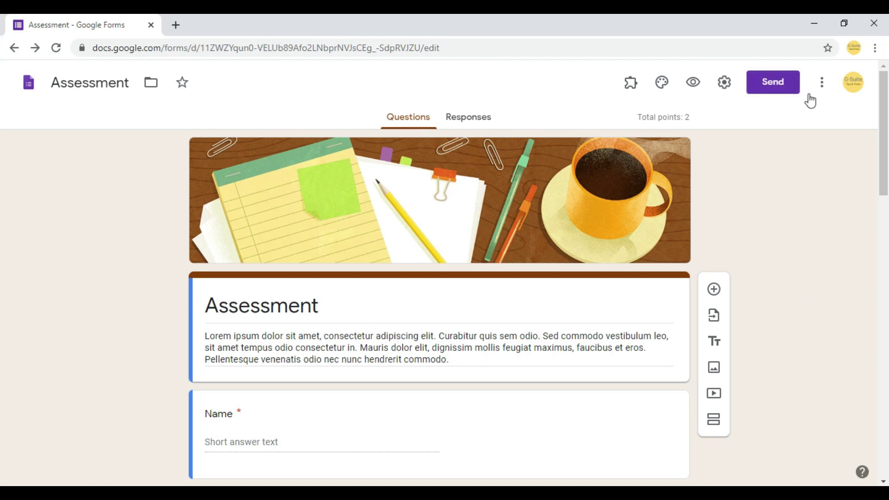
Confirm Timify.me is installed via the form's Add-ons Marketplace, then close the Marketplace
{"action": "left_click", "coordinate": [822, 85]}
{"action": "left_click", "coordinate": [820, 365]}
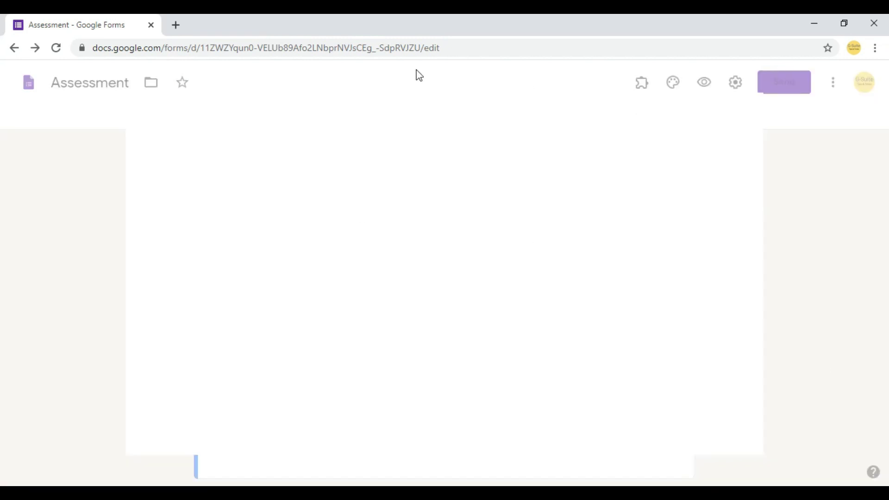
{"action": "left_click", "coordinate": [475, 119]}
{"action": "scroll", "coordinate": [376, 370], "scroll_direction": "down", "scroll_amount": 1}
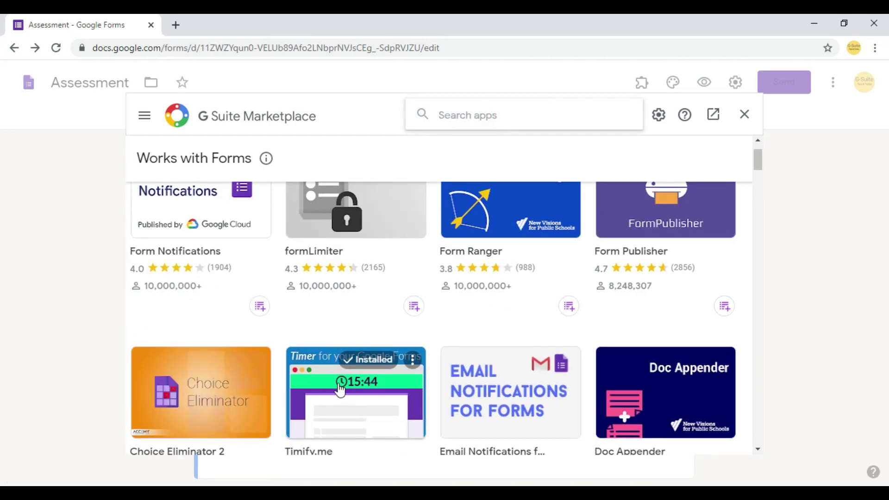
{"action": "scroll", "coordinate": [368, 401], "scroll_direction": "down", "scroll_amount": 1}
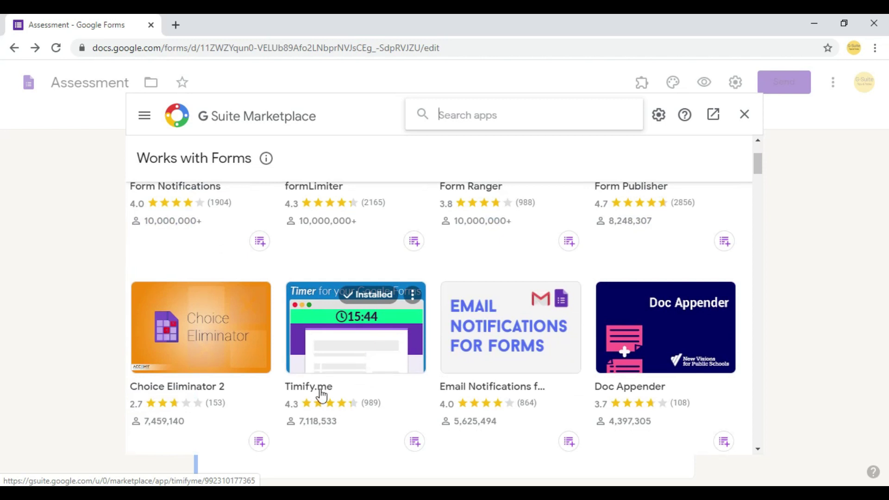
{"action": "left_click", "coordinate": [370, 340]}
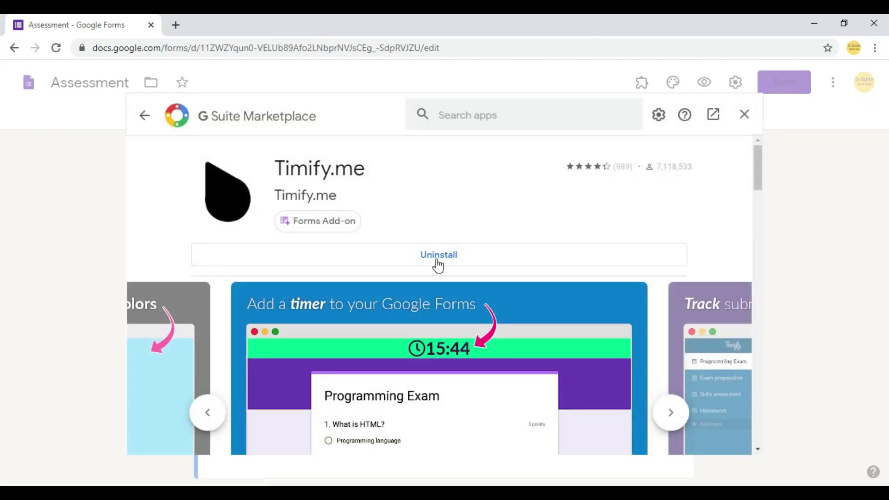
{"action": "left_click", "coordinate": [742, 116]}
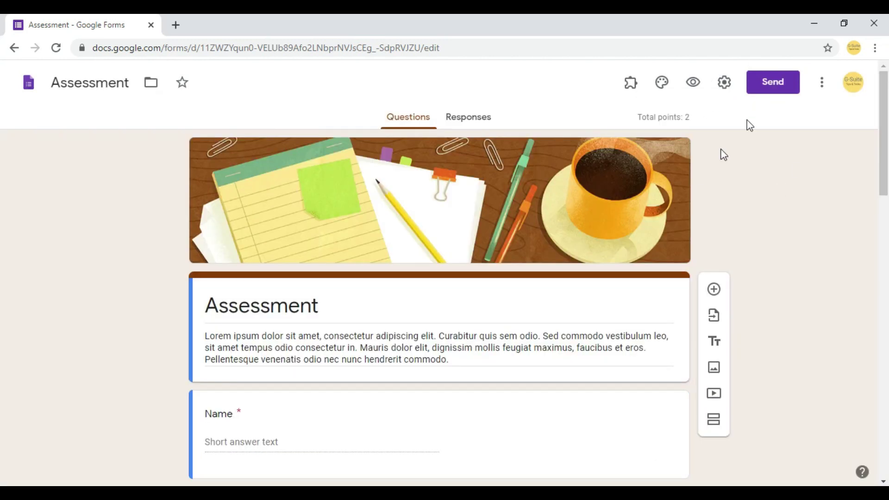
Open Timify.me's Configure panel on the Assessment form and focus its token field
{"action": "left_click", "coordinate": [631, 86]}
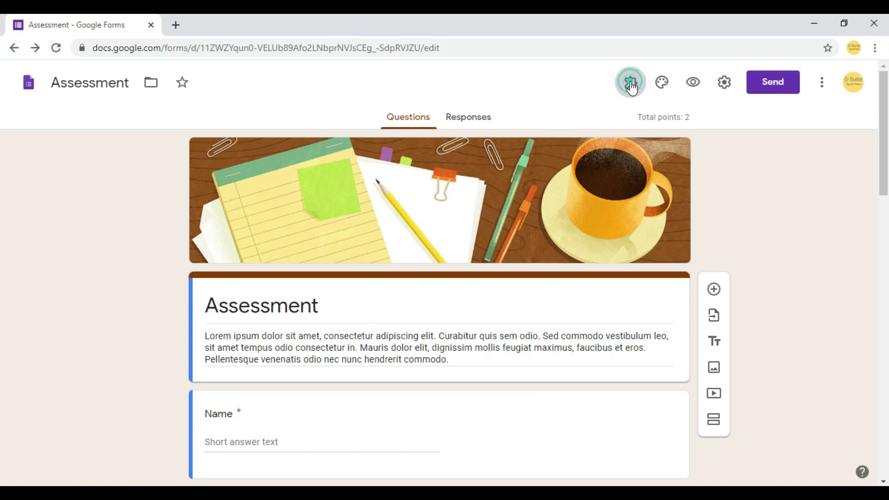
{"action": "left_click", "coordinate": [648, 181]}
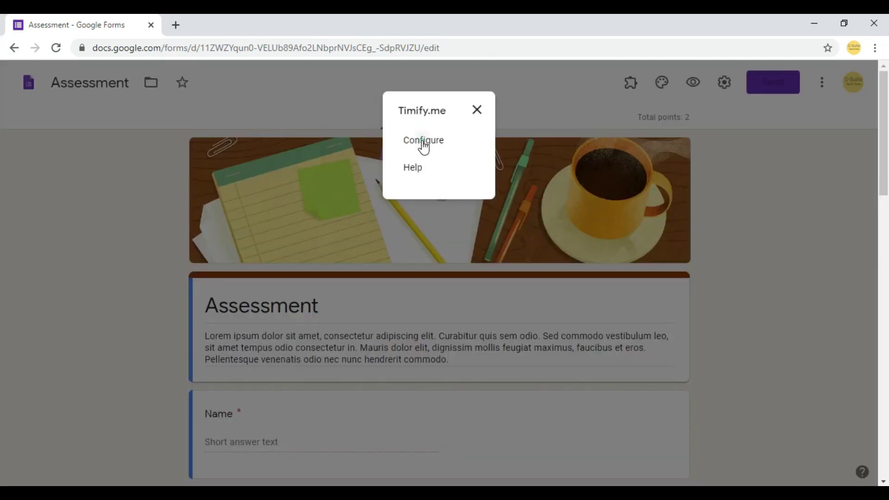
{"action": "left_click", "coordinate": [423, 142]}
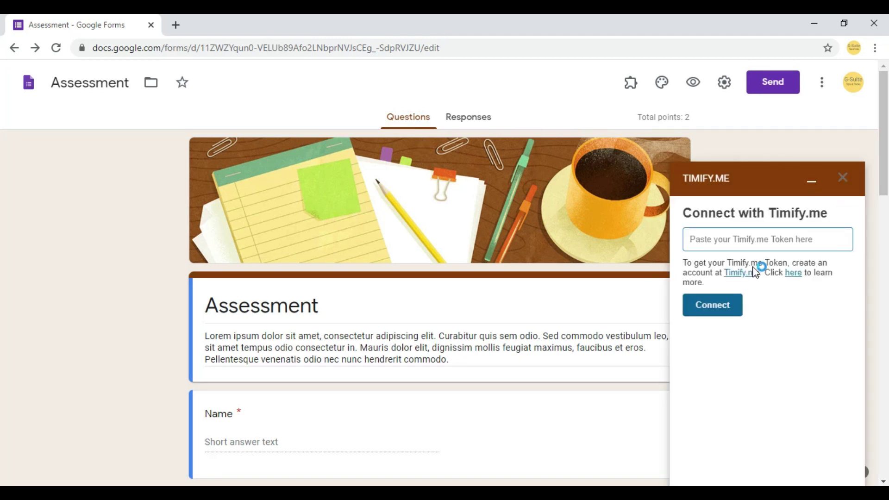
{"action": "left_click", "coordinate": [709, 239]}
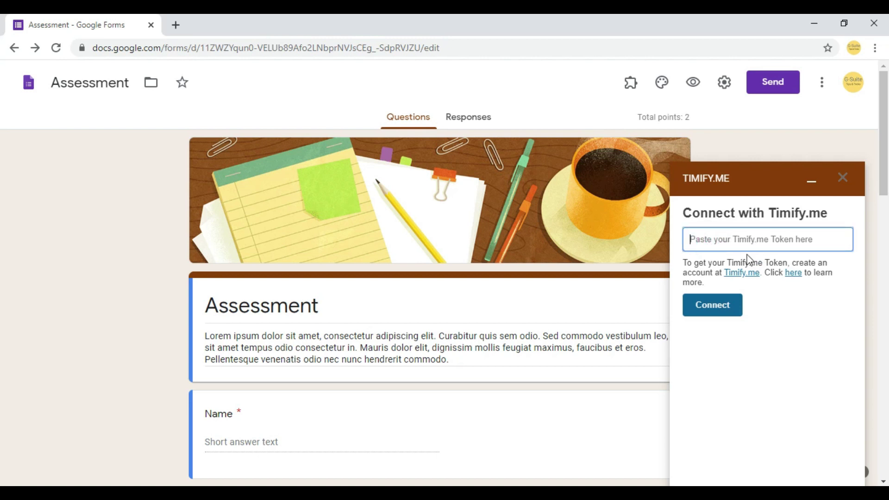
Open the Timify.me website from the sidebar and sign in with a Google account
{"action": "left_click", "coordinate": [736, 273]}
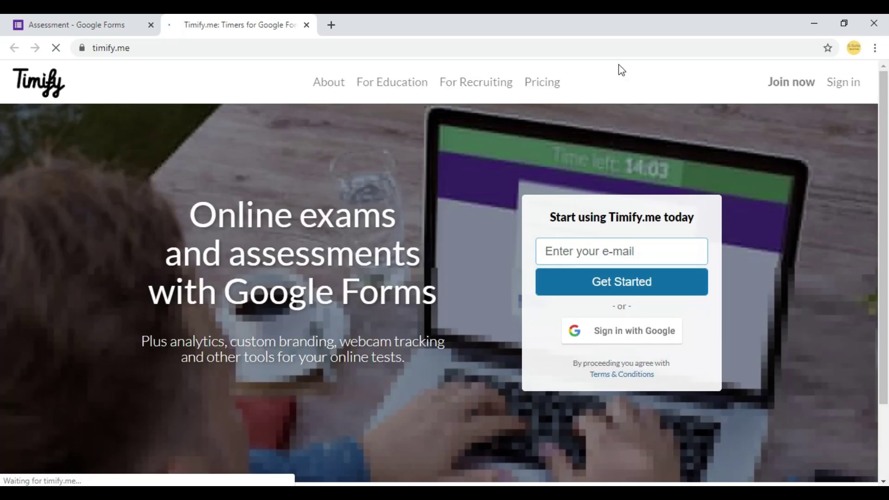
{"action": "left_click", "coordinate": [620, 333]}
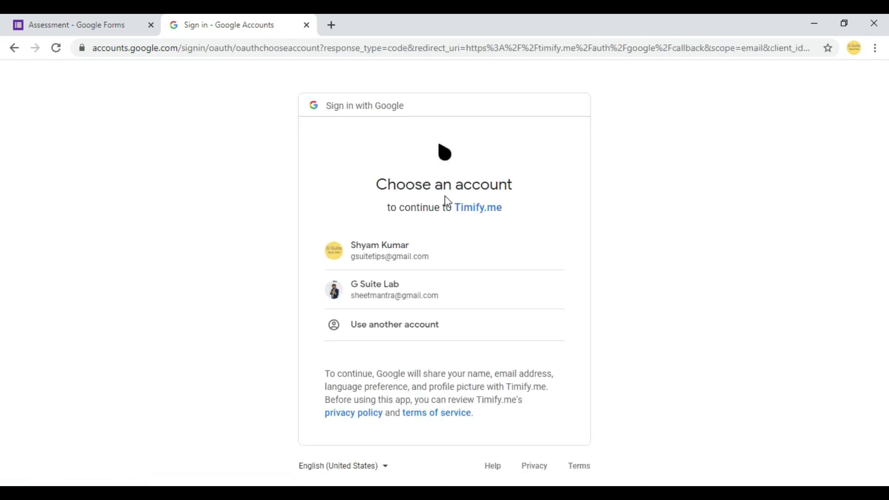
{"action": "left_click", "coordinate": [389, 251]}
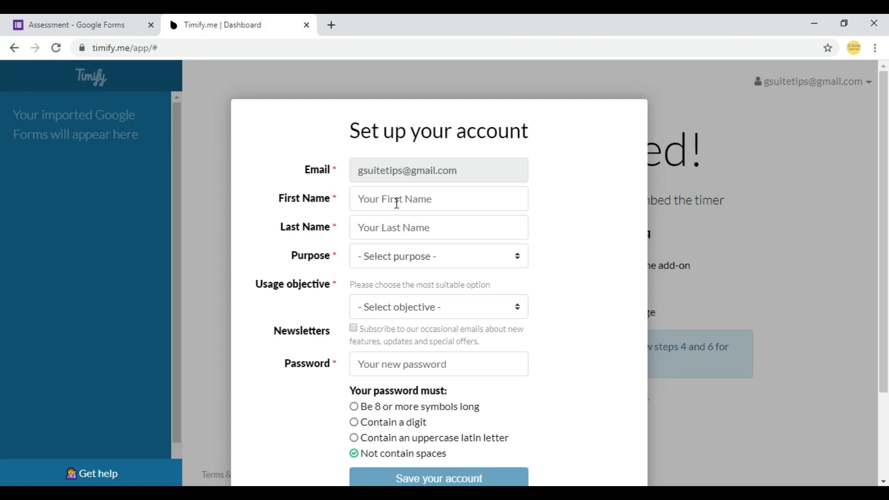
Autofill first and last name, set Purpose to Personal and Usage objective to Education
{"action": "left_click", "coordinate": [382, 199]}
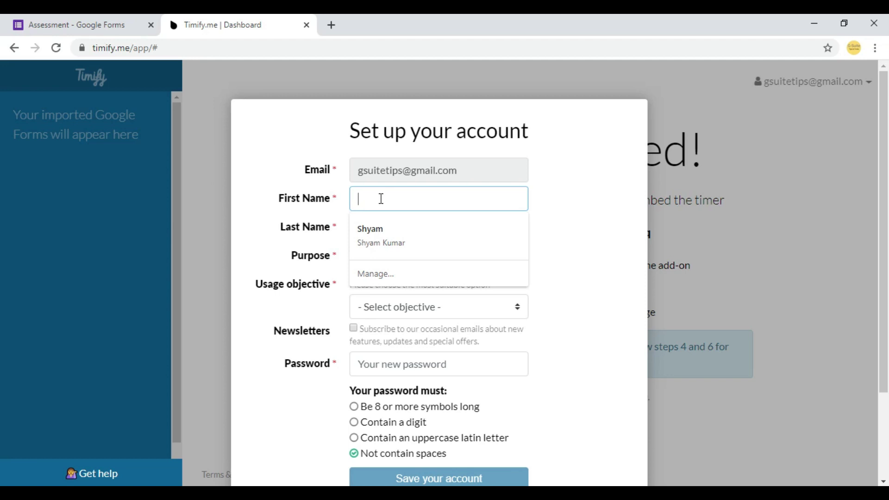
{"action": "left_click", "coordinate": [384, 230]}
{"action": "left_click", "coordinate": [393, 256]}
{"action": "left_click", "coordinate": [397, 290]}
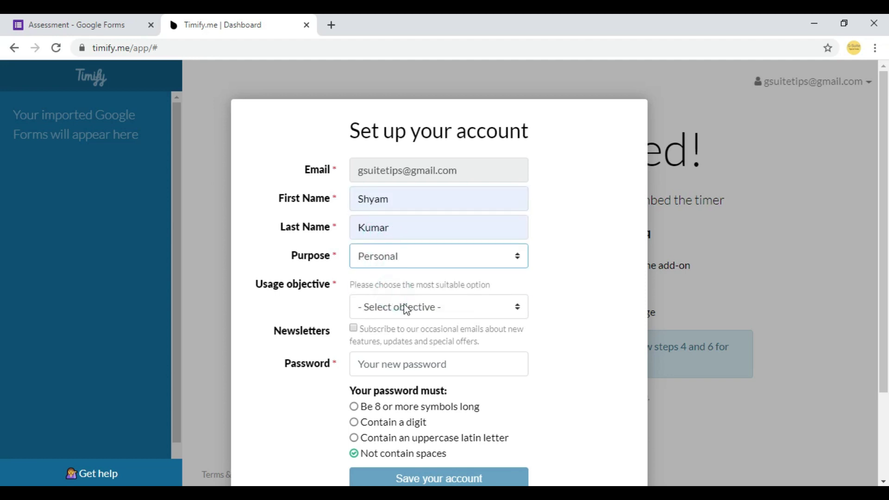
{"action": "left_click", "coordinate": [405, 307]}
{"action": "left_click", "coordinate": [391, 352]}
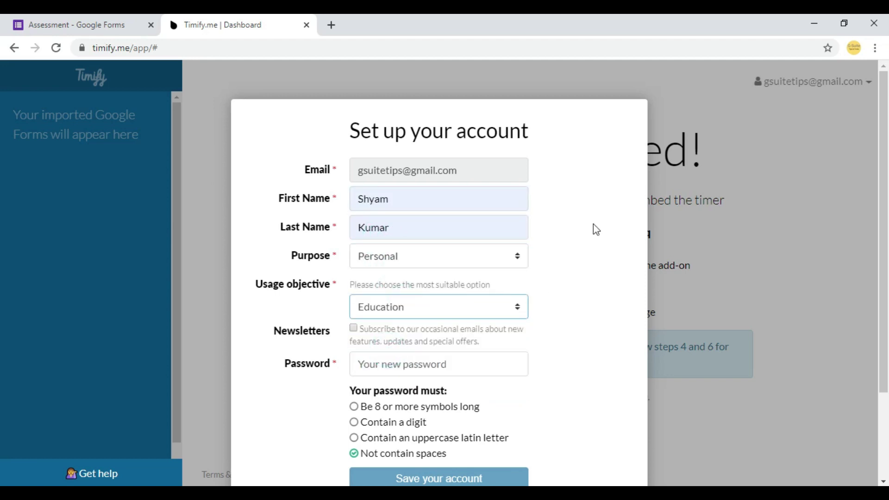
{"action": "left_click", "coordinate": [446, 264]}
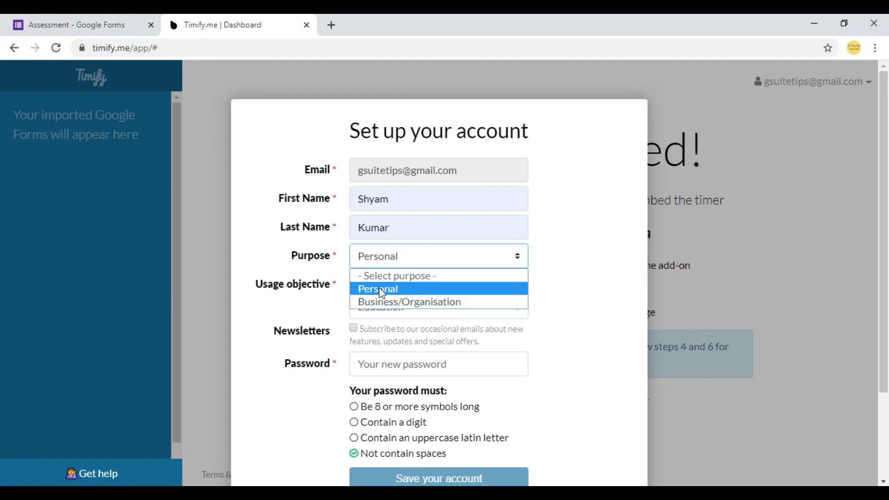
{"action": "left_click", "coordinate": [549, 260]}
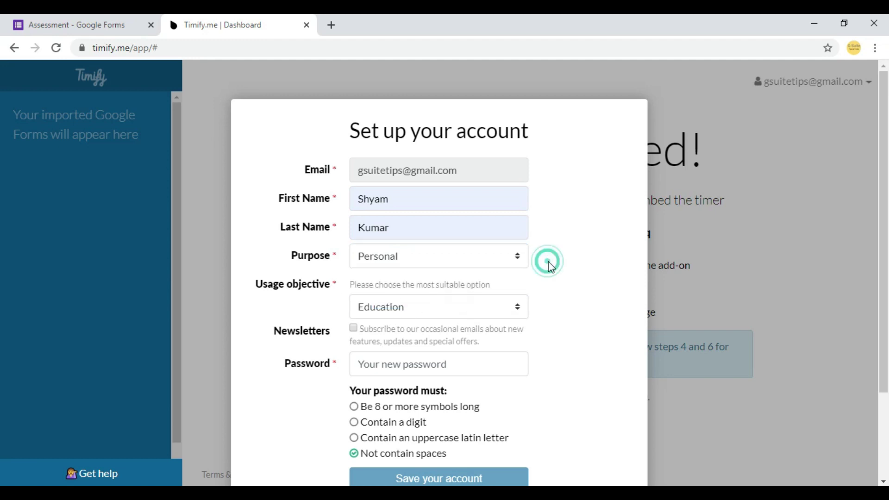
{"action": "left_click", "coordinate": [434, 307]}
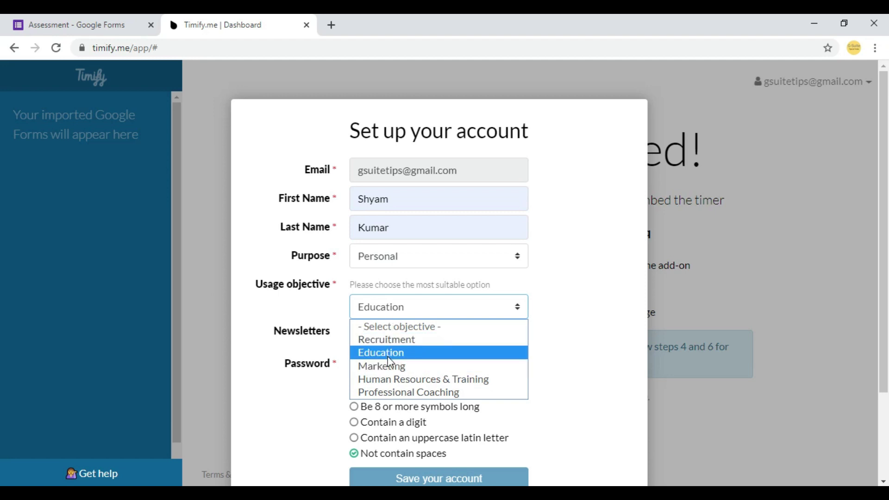
{"action": "left_click", "coordinate": [548, 319]}
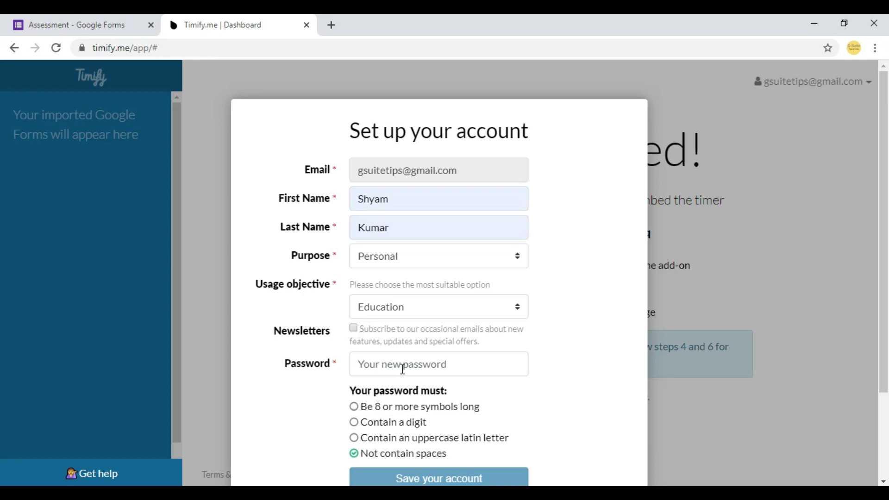
Enter an account password that meets all requirements and scroll to the save button
{"action": "left_click", "coordinate": [373, 361]}
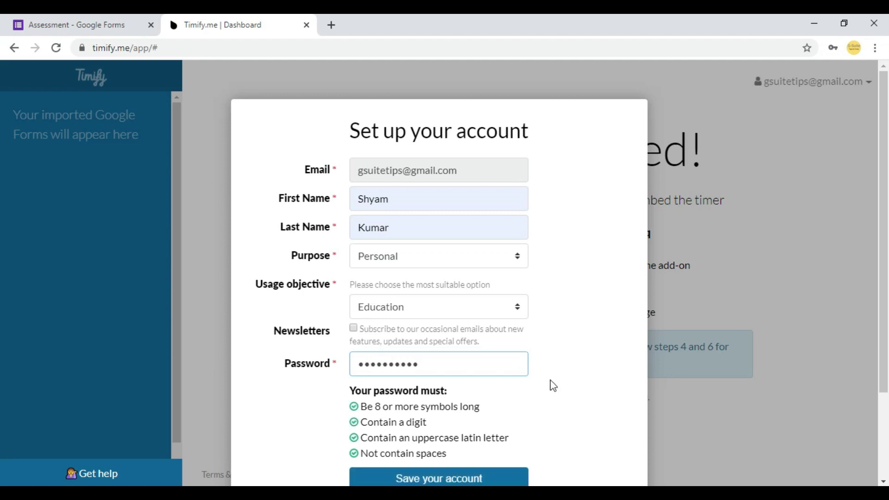
{"action": "scroll", "coordinate": [528, 391], "scroll_direction": "down", "scroll_amount": 2}
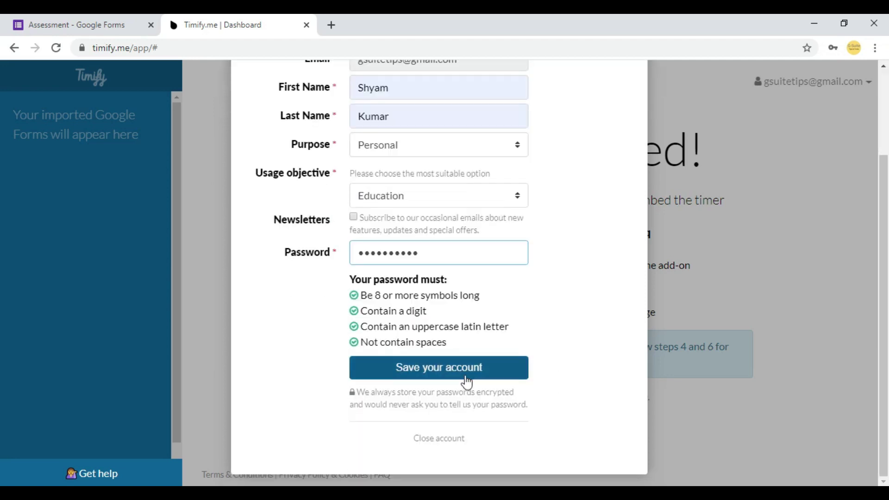
Save the Timify.me account, select the Secure Token, and return to the Assessment form tab
{"action": "left_click", "coordinate": [421, 373]}
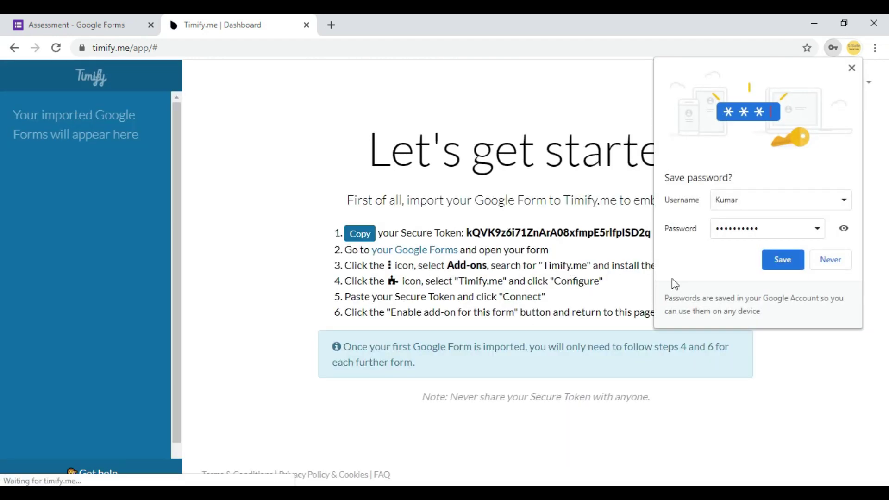
{"action": "left_click", "coordinate": [784, 259]}
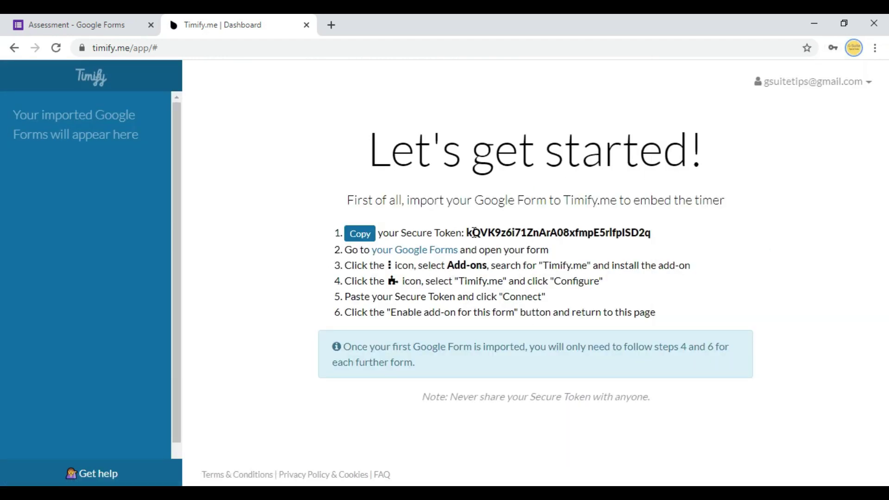
{"action": "left_click_drag", "start_coordinate": [468, 233], "coordinate": [542, 228]}
{"action": "double_click", "coordinate": [542, 229]}
{"action": "key", "text": "ctrl+c"}
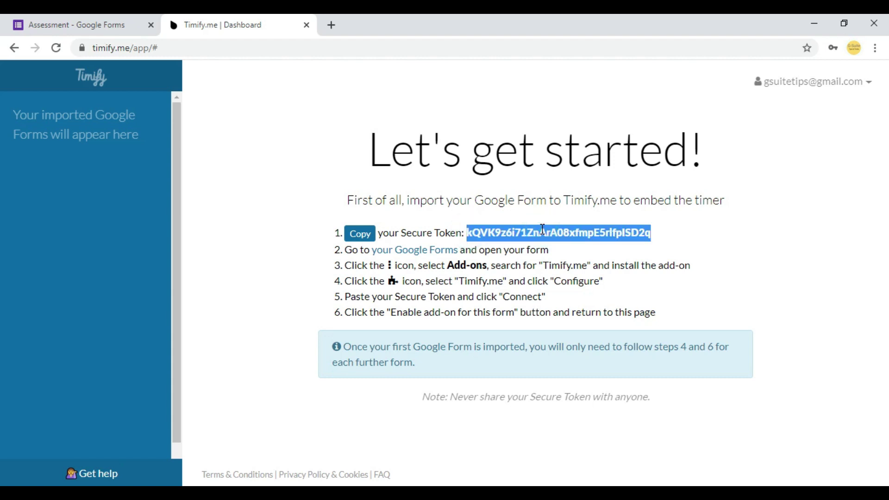
{"action": "left_click", "coordinate": [86, 22]}
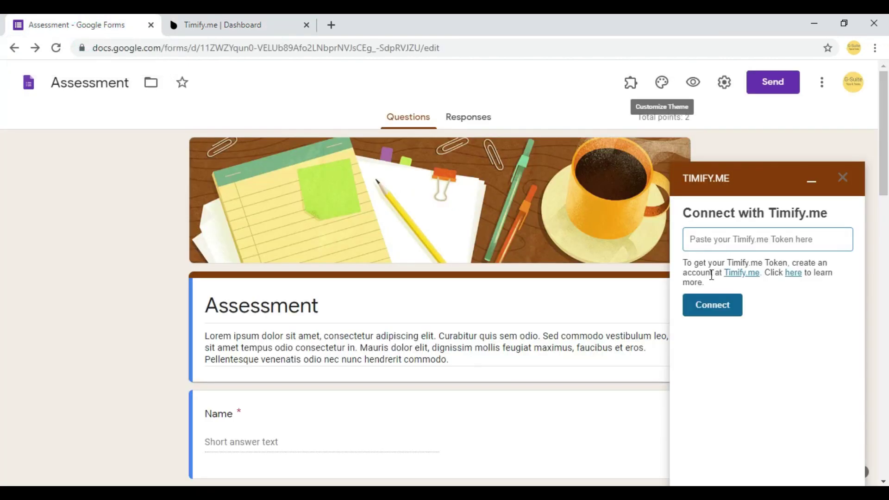
Paste the Secure Token, connect and enable Timify.me for the form, then view the dashboard
{"action": "left_click", "coordinate": [717, 237]}
{"action": "key", "text": "ctrl+v"}
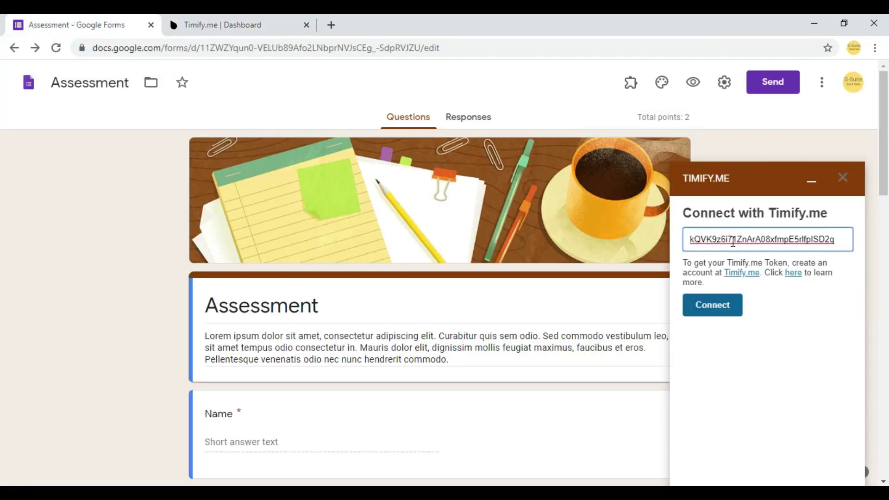
{"action": "left_click", "coordinate": [711, 309]}
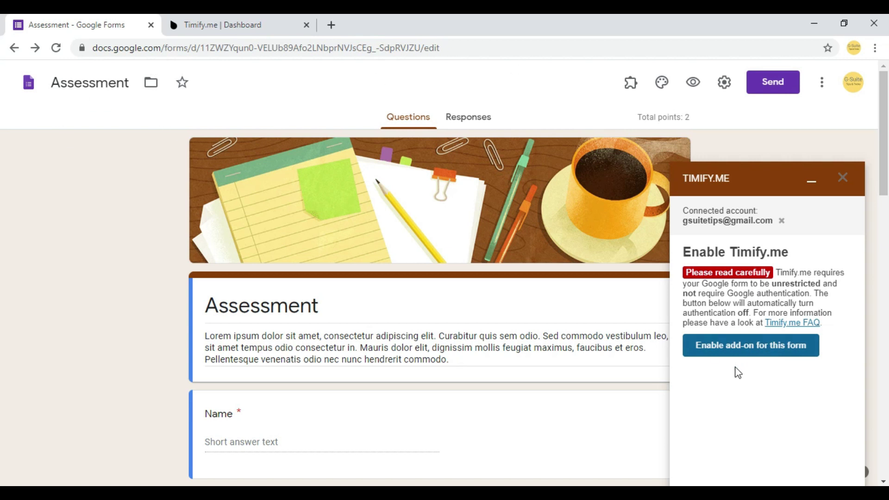
{"action": "left_click", "coordinate": [725, 348]}
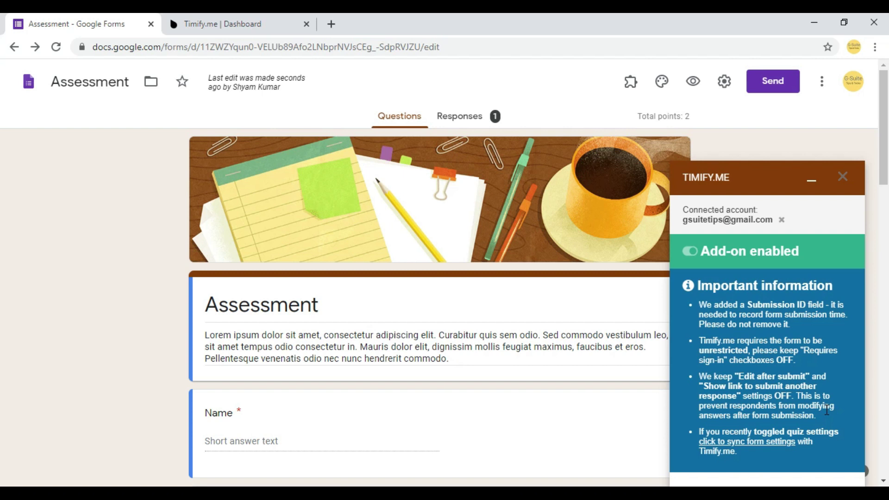
{"action": "left_click", "coordinate": [221, 25]}
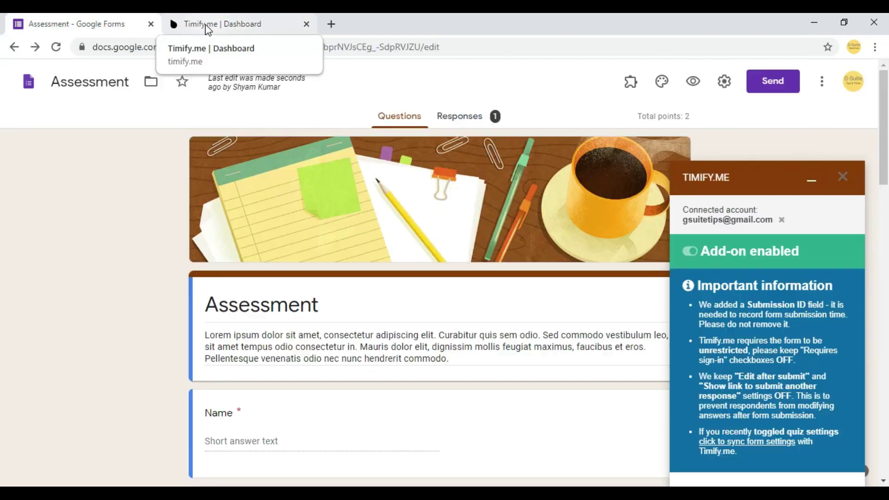
{"action": "left_click", "coordinate": [213, 28]}
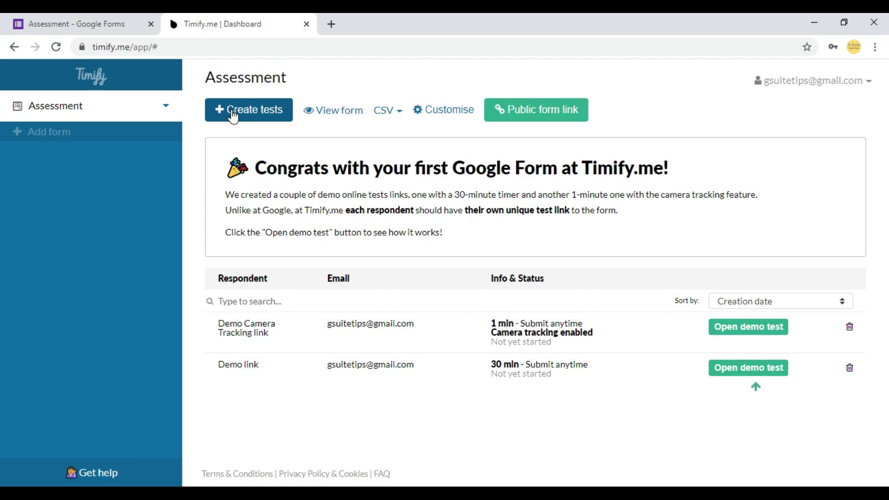
Create a 1-minute timed test on the Assessment form for the respondent's e-mail address
{"action": "left_click", "coordinate": [233, 116]}
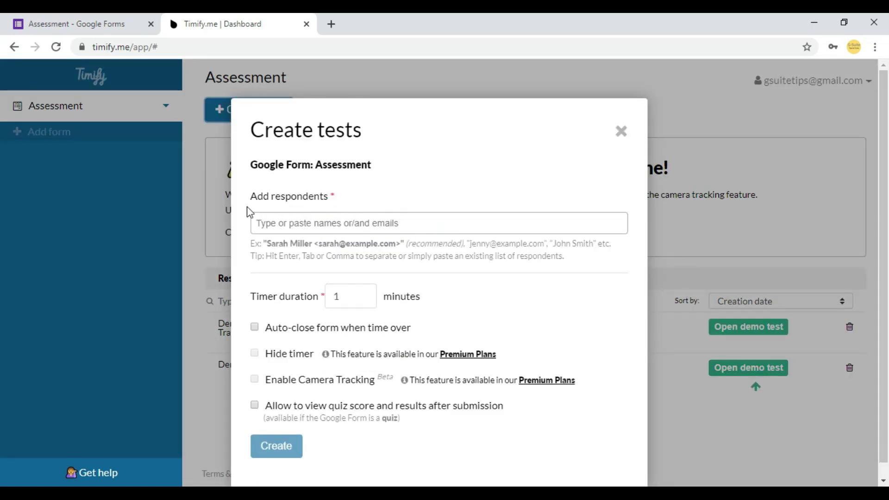
{"action": "left_click", "coordinate": [281, 224]}
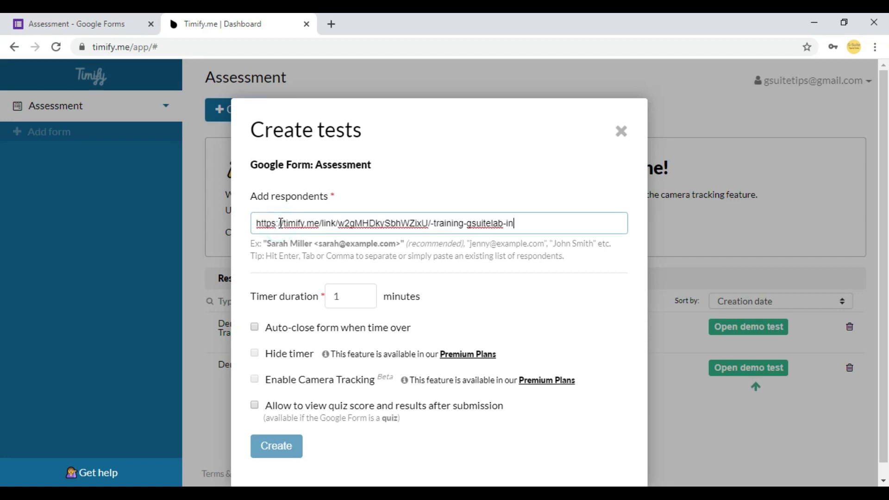
{"action": "key", "text": "ctrl+z"}
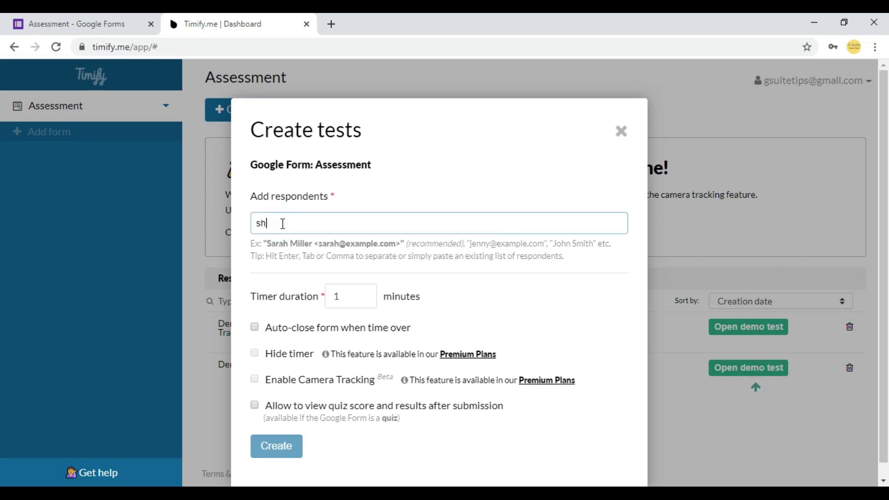
{"action": "key", "text": "Return"}
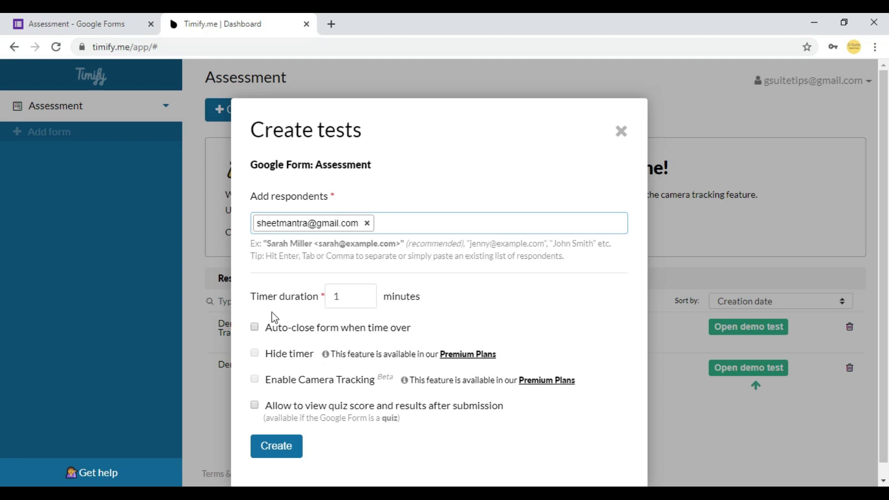
{"action": "left_click", "coordinate": [354, 300]}
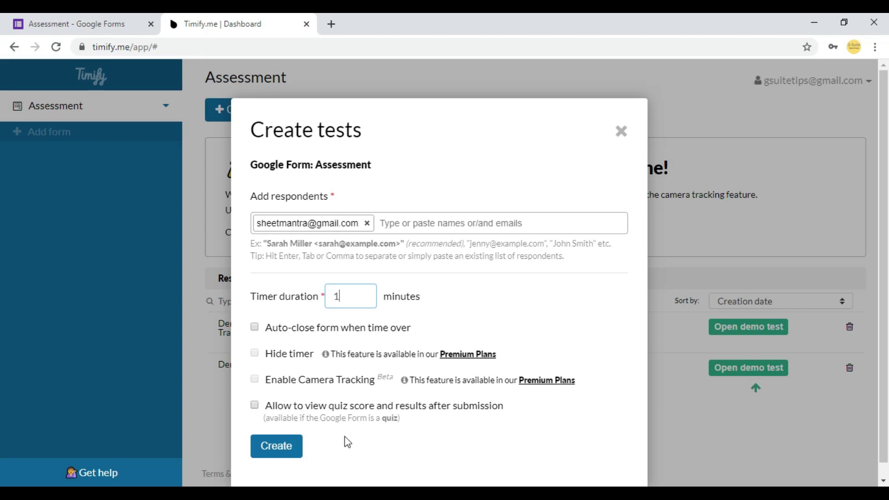
{"action": "left_click", "coordinate": [276, 446]}
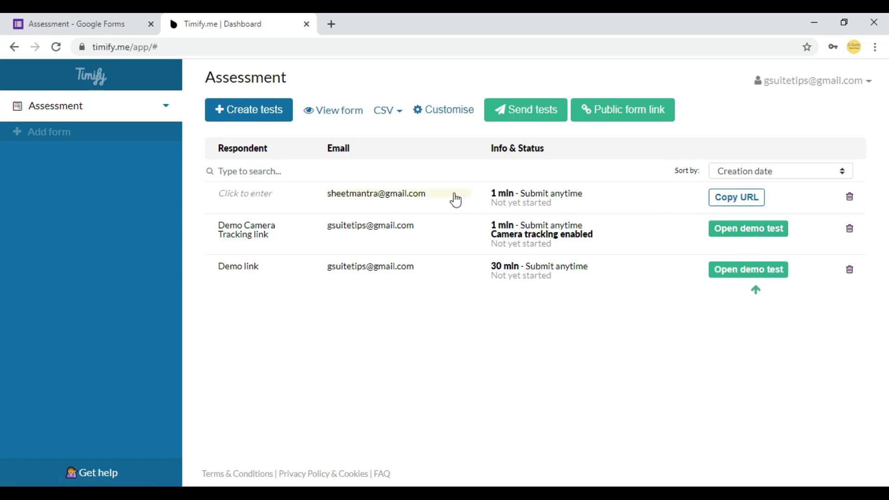
Copy the new respondent's test URL and load it in a new browser tab
{"action": "left_click", "coordinate": [736, 199]}
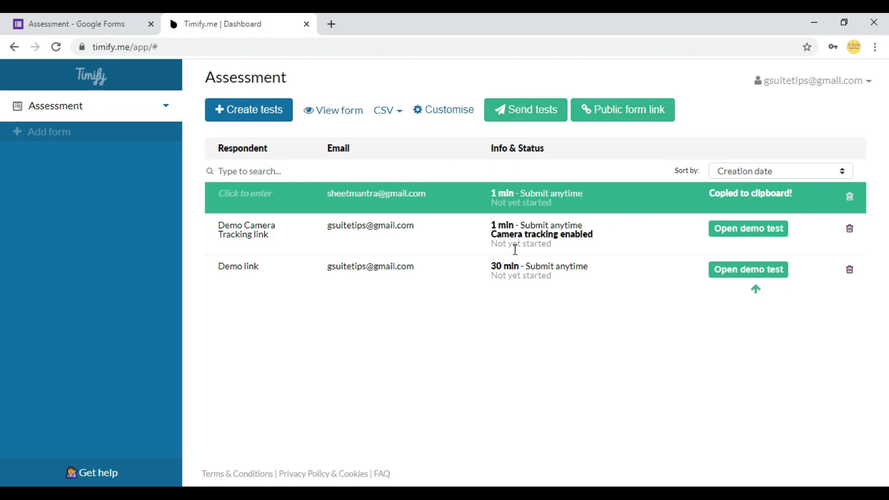
{"action": "left_click", "coordinate": [330, 24]}
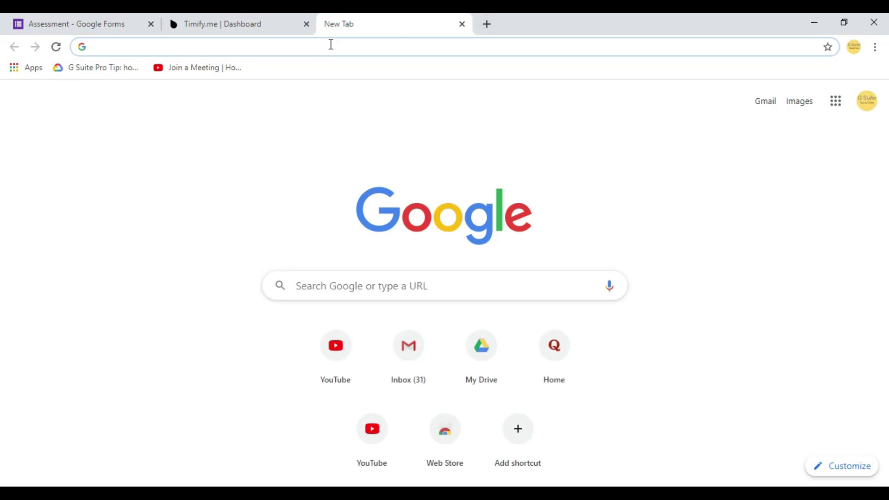
{"action": "key", "text": "ctrl+v"}
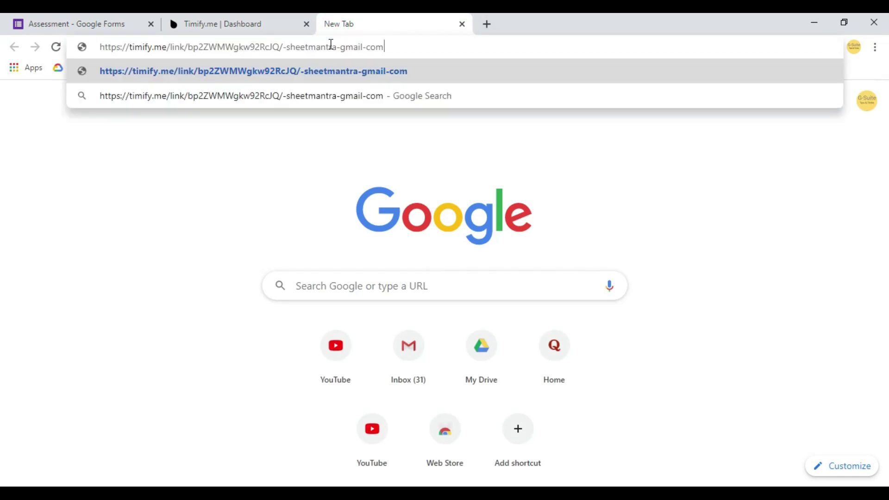
{"action": "key", "text": "Return"}
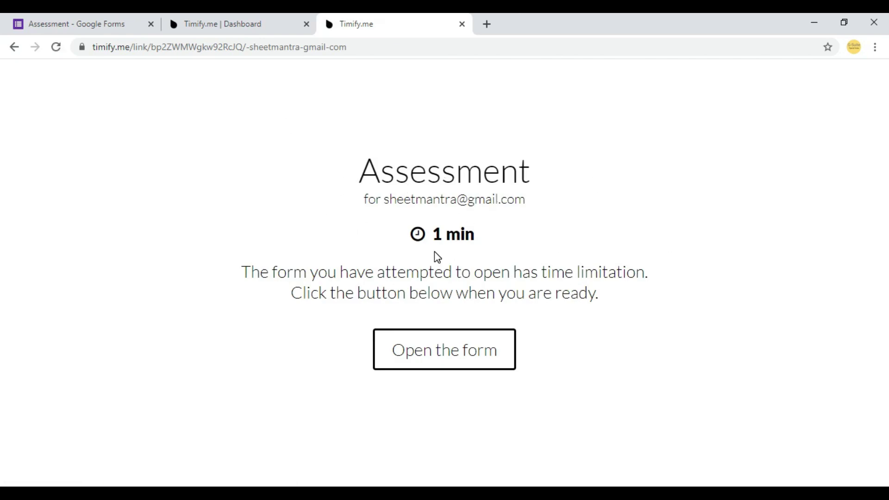
Open the timed form and scroll its questions until the 1-minute countdown hits Overtime
{"action": "left_click", "coordinate": [437, 353]}
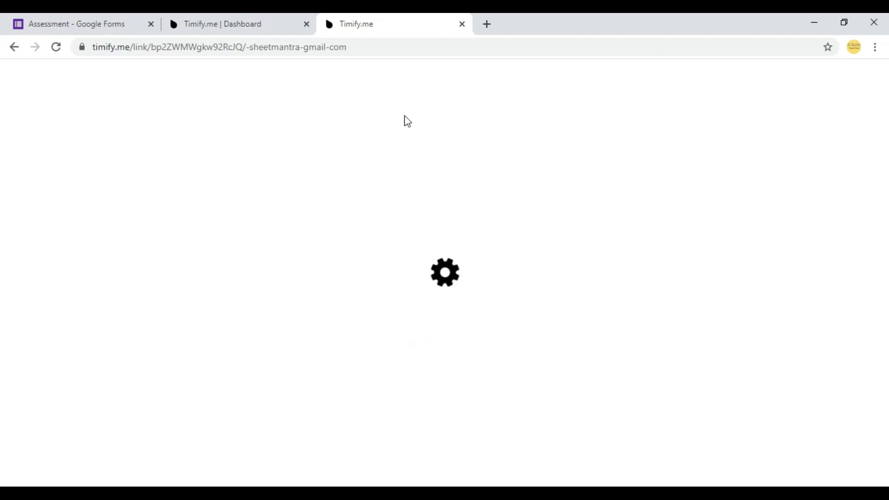
{"action": "scroll", "coordinate": [448, 277], "scroll_direction": "down", "scroll_amount": 3}
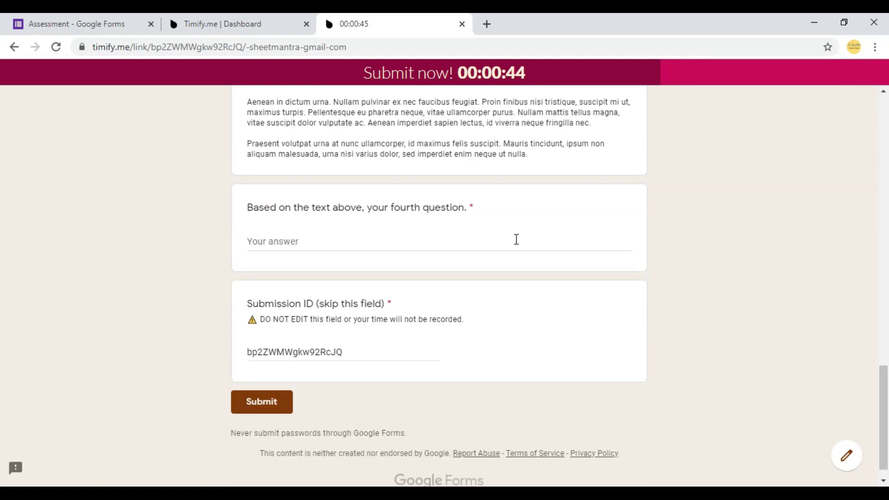
{"action": "scroll", "coordinate": [446, 304], "scroll_direction": "up", "scroll_amount": 20}
{"action": "scroll", "coordinate": [440, 333], "scroll_direction": "down", "scroll_amount": 6}
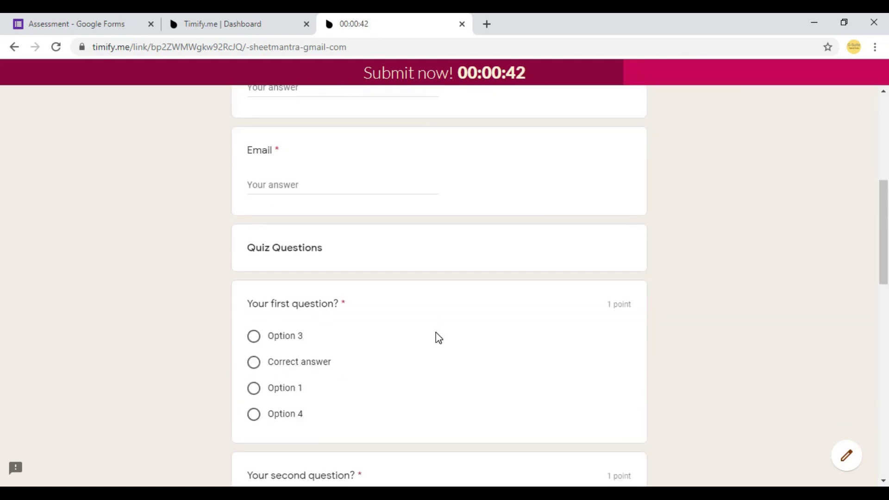
{"action": "scroll", "coordinate": [438, 338], "scroll_direction": "down", "scroll_amount": 14}
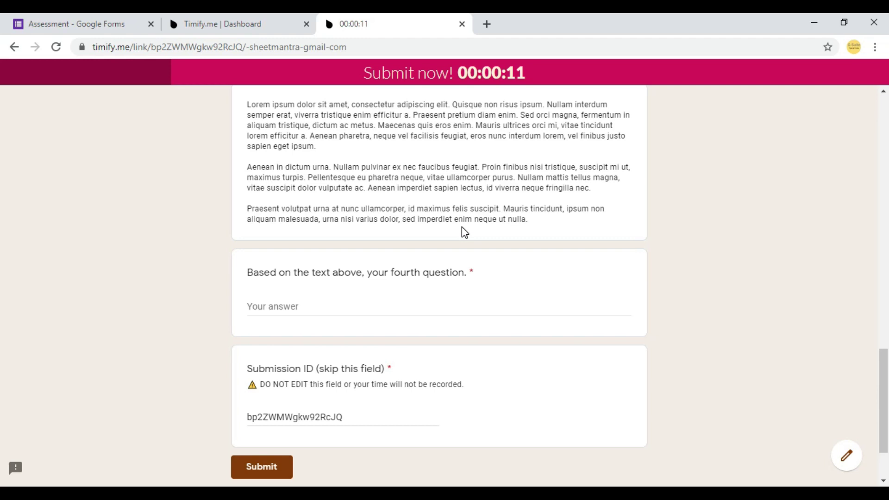
{"action": "scroll", "coordinate": [466, 207], "scroll_direction": "up", "scroll_amount": 15}
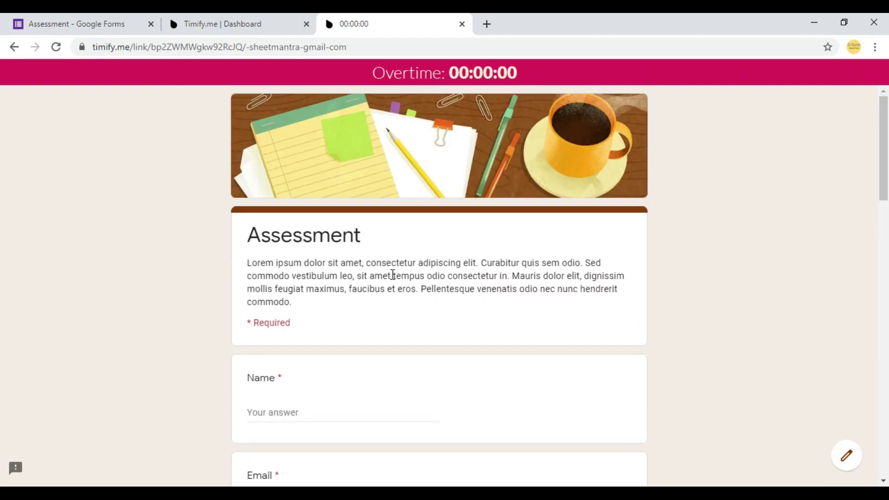
Switch back to the Assessment - Google Forms editor tab
{"action": "left_click", "coordinate": [58, 22]}
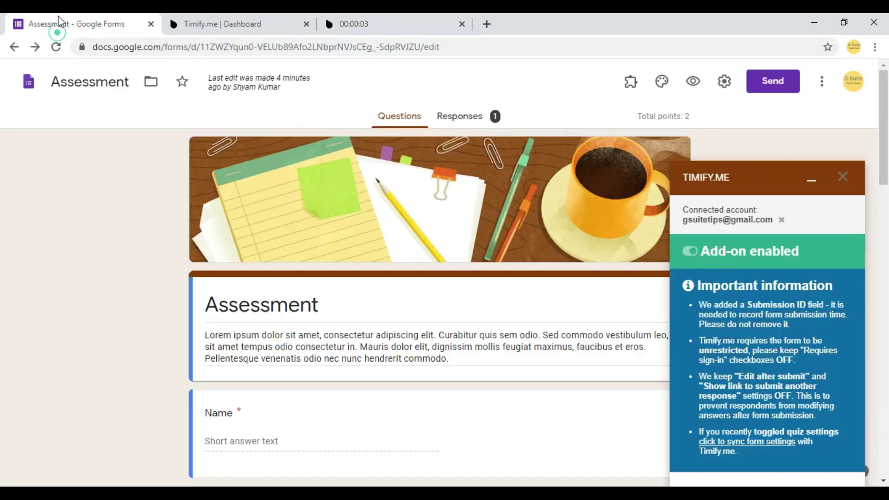